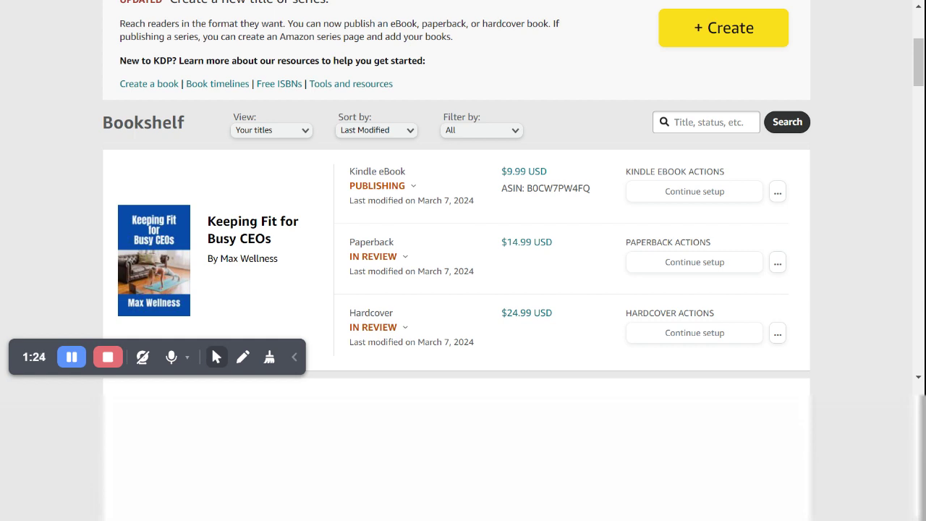
Scroll down the Bookshelf and view, then dismiss, the eBook's LIVE status explanation.
scroll(516, 207, "down", 1)
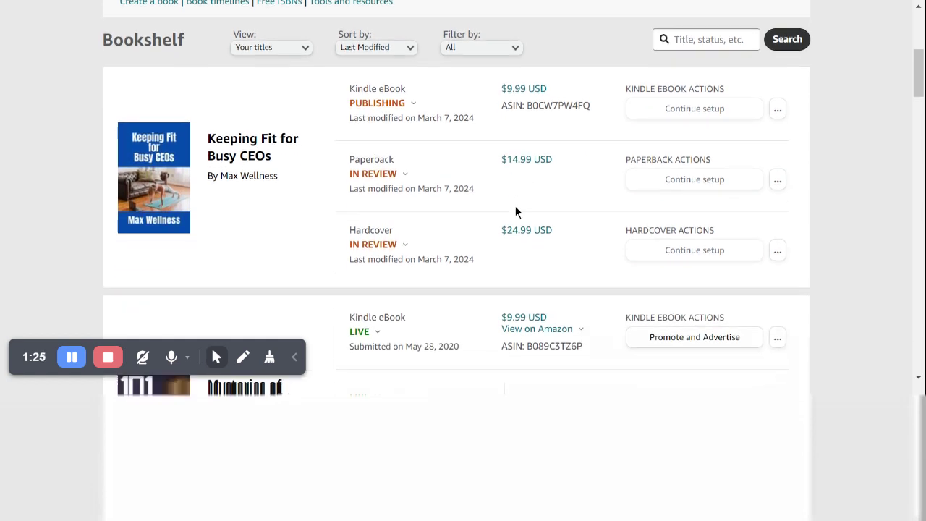
scroll(516, 207, "down", 1)
scroll(515, 206, "down", 1)
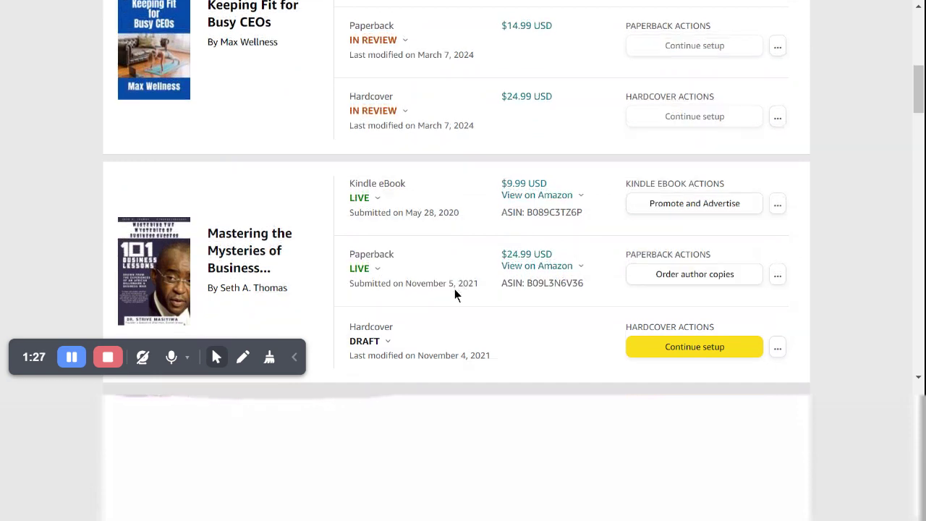
left_click(366, 197)
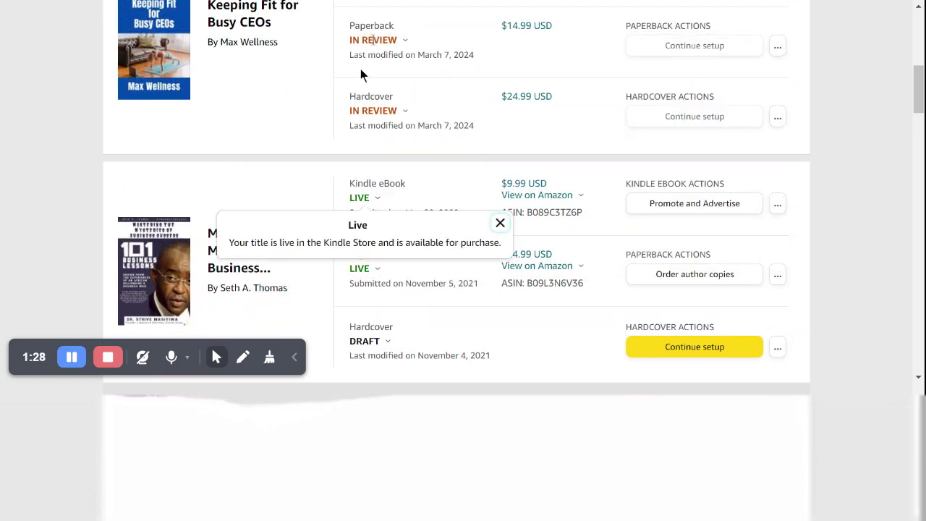
left_click(360, 69)
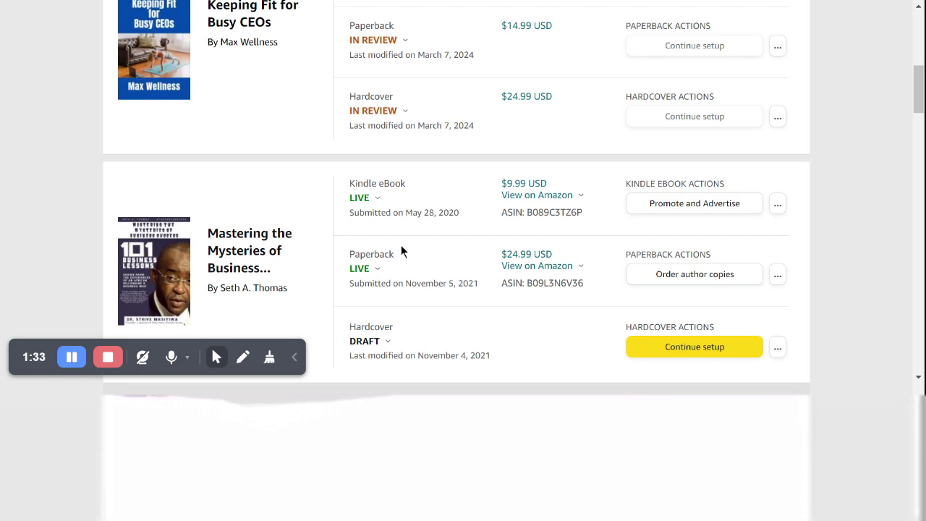
Read the PUBLISHING status popover, then the second book's eBook LIVE status popover.
scroll(376, 177, "up", 1)
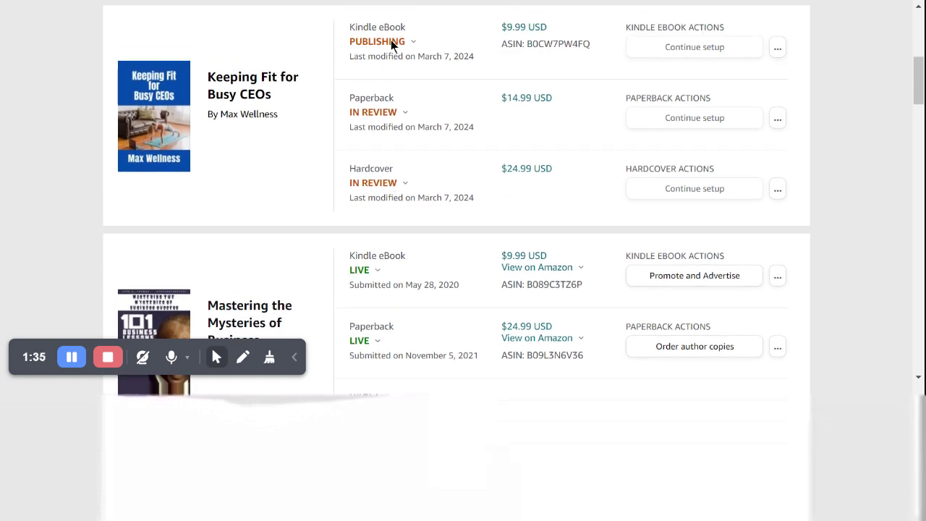
left_click(367, 40)
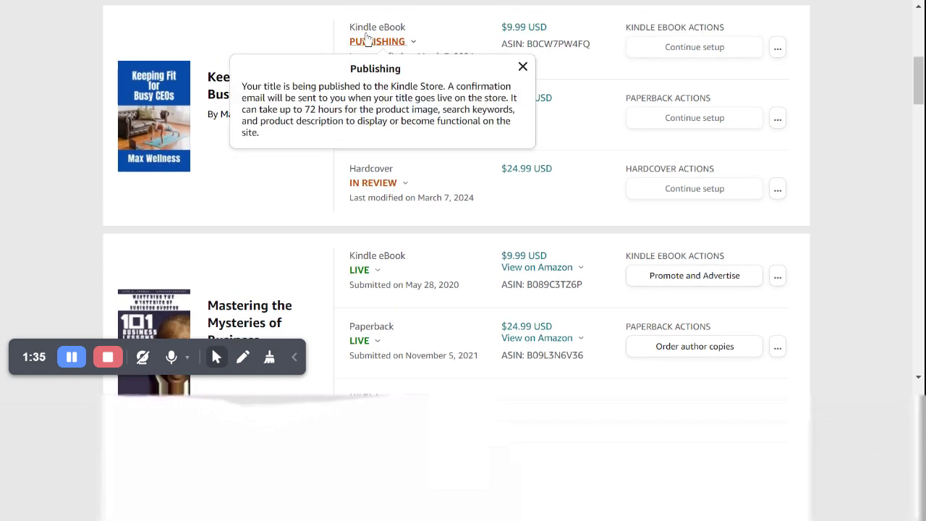
left_click(411, 38)
left_click(362, 274)
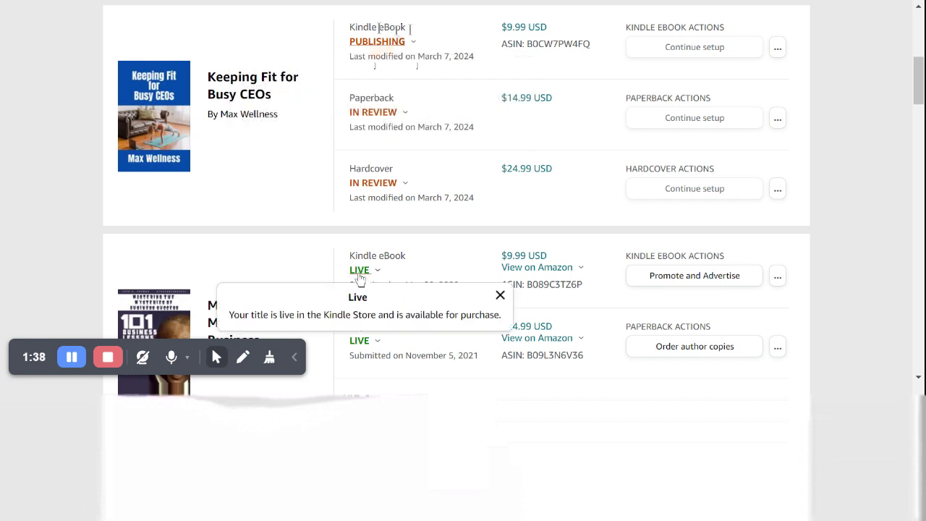
left_click(434, 267)
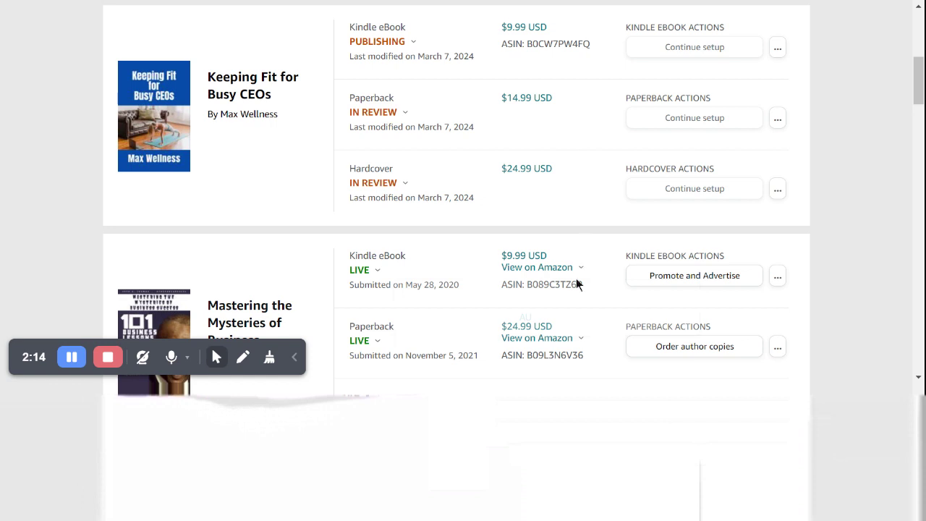
mouse_move(537, 267)
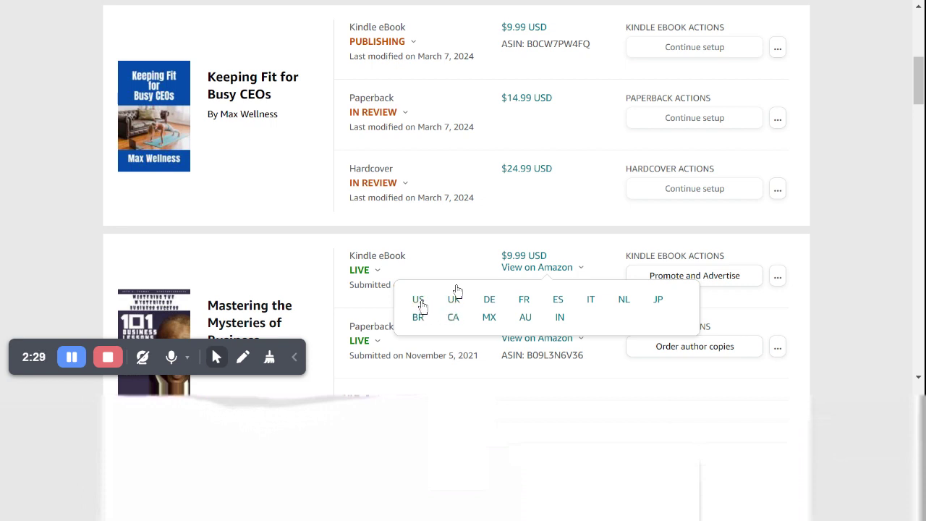
Open the Mastering the Mysteries Kindle eBook on the US Amazon store.
left_click(421, 306)
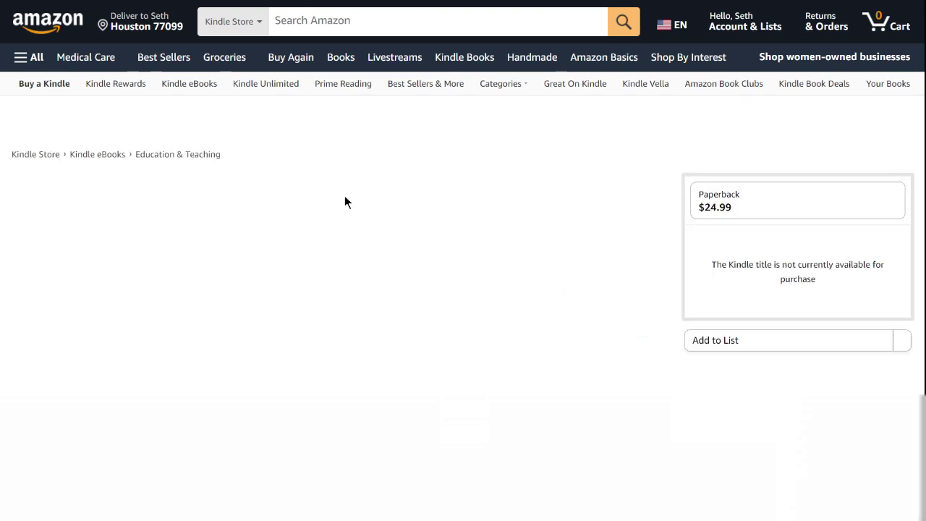
Scroll through the Mastering the Mysteries of Business Success Kindle Edition title and description.
scroll(345, 195, "down", 1)
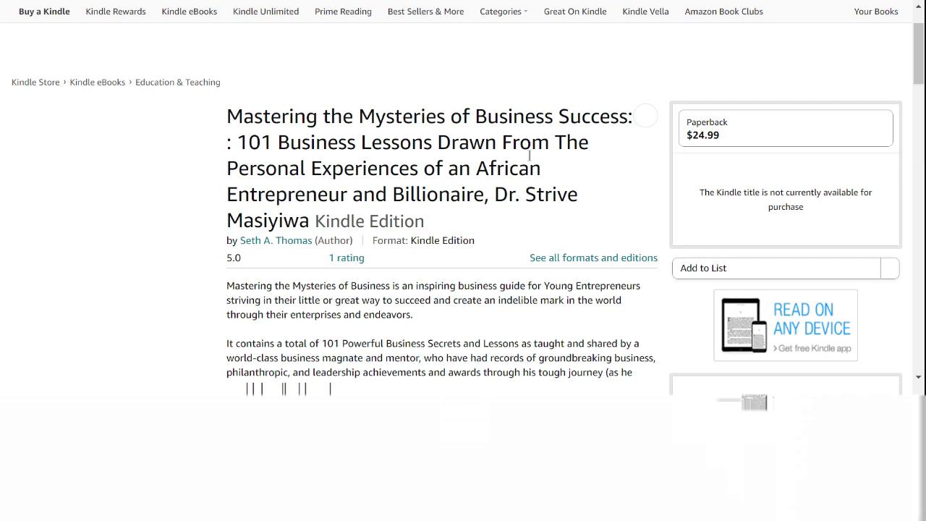
scroll(524, 156, "down", 2)
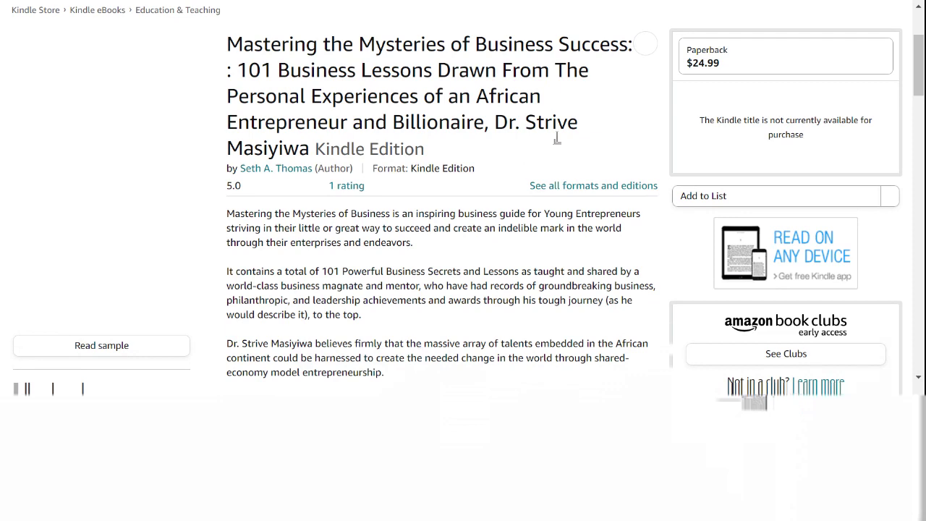
scroll(487, 125, "up", 3)
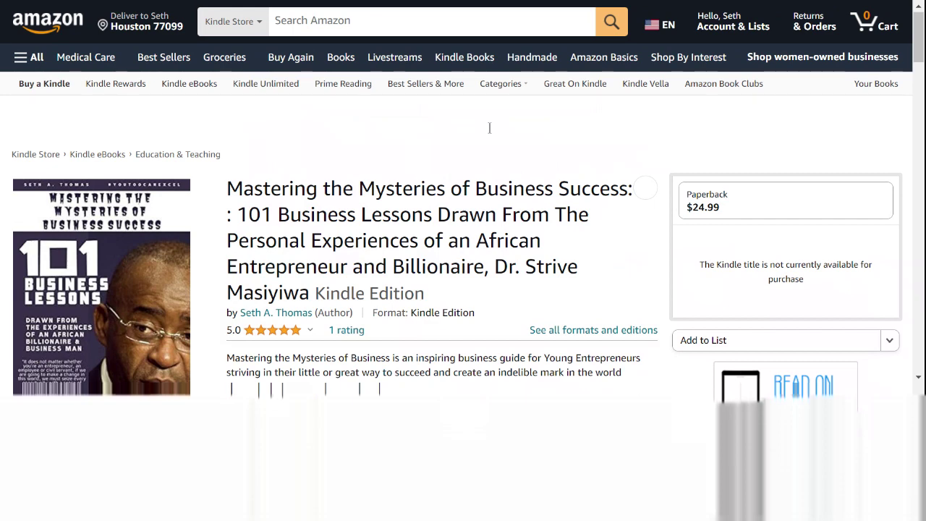
scroll(490, 128, "down", 3)
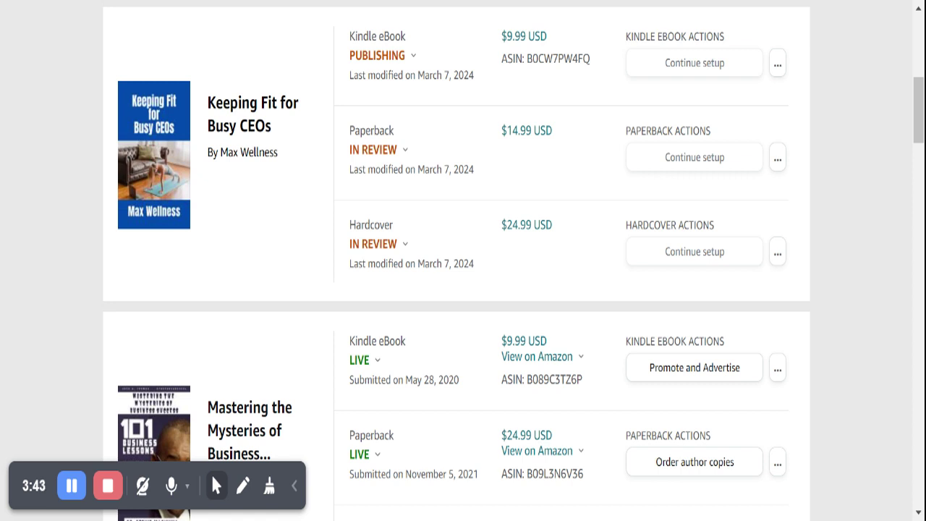
Choose US from the Mastering the Mysteries Kindle eBook's View on Amazon marketplace list.
left_click(535, 358)
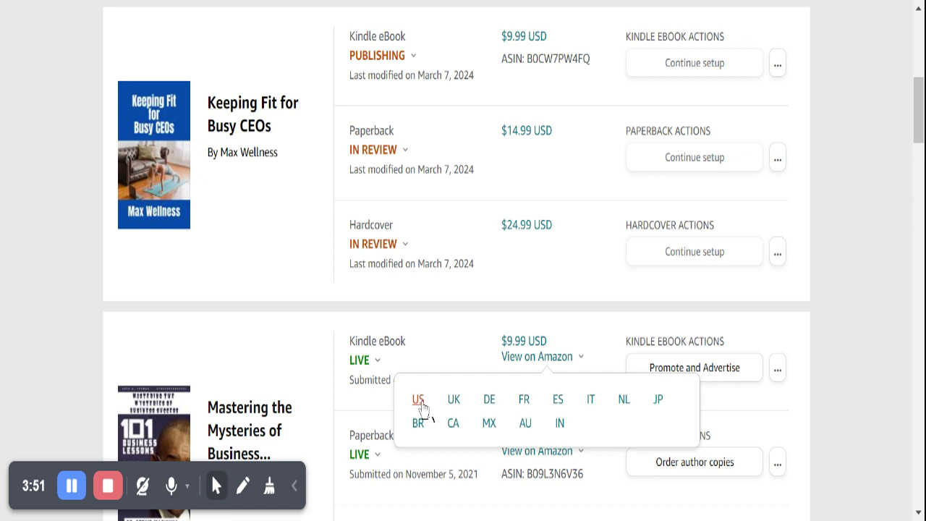
left_click(426, 407)
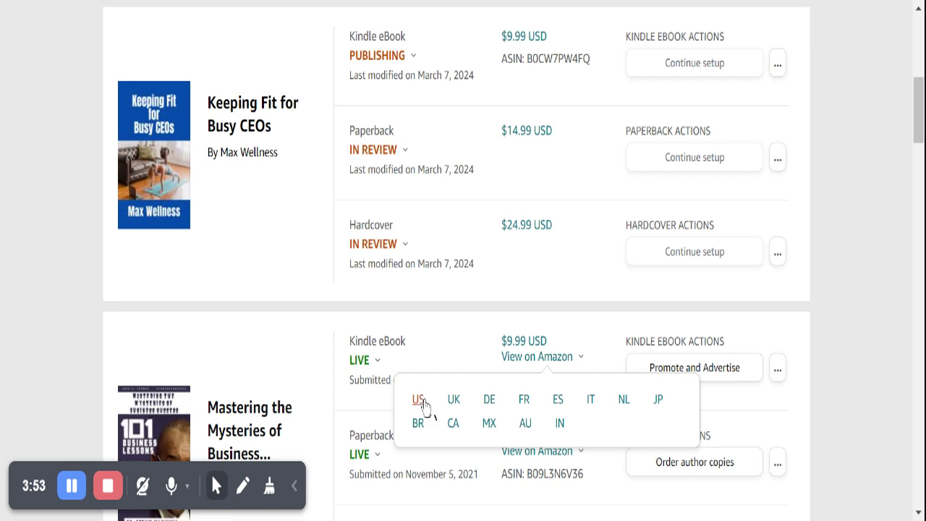